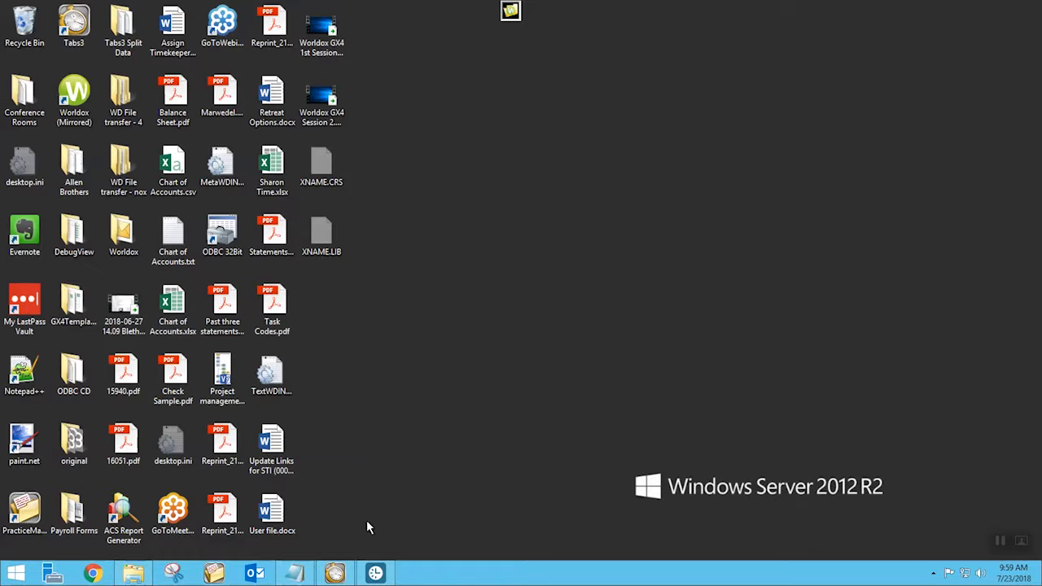
Step: Switch to Tabs3 and load the EXAMPLE record in Email Templates
left_click(375, 573)
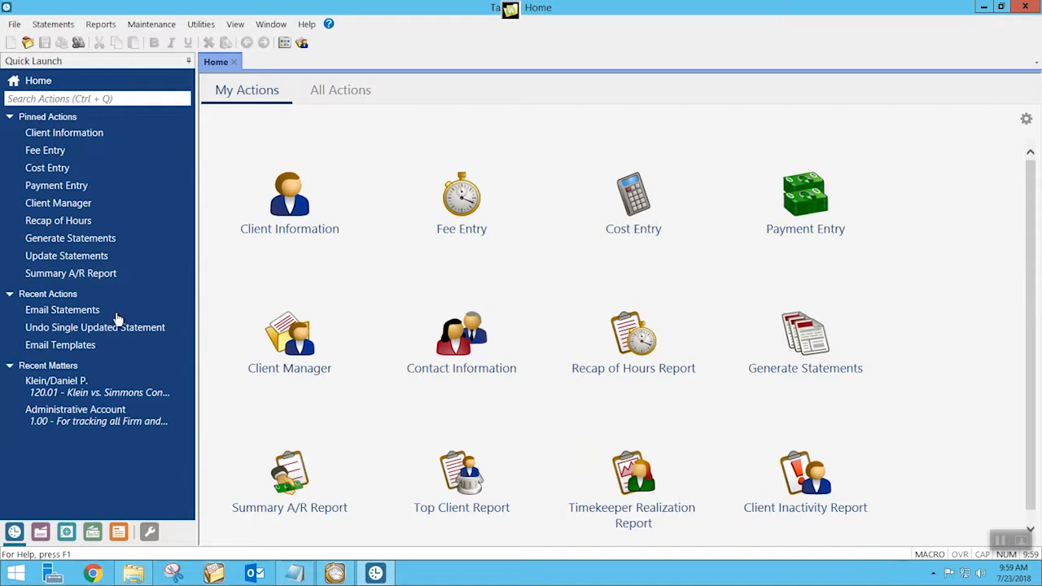
left_click(69, 346)
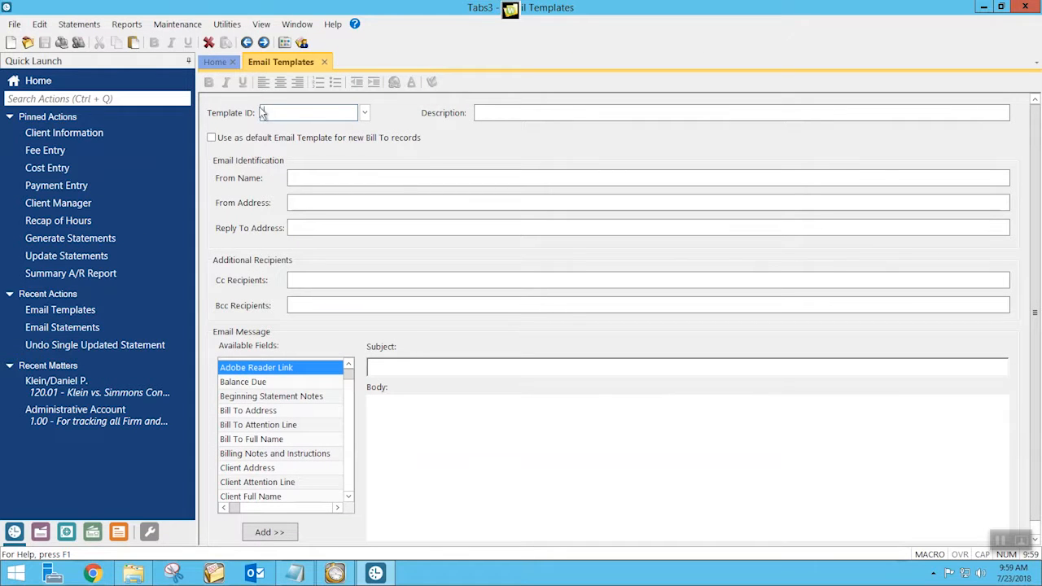
left_click(365, 115)
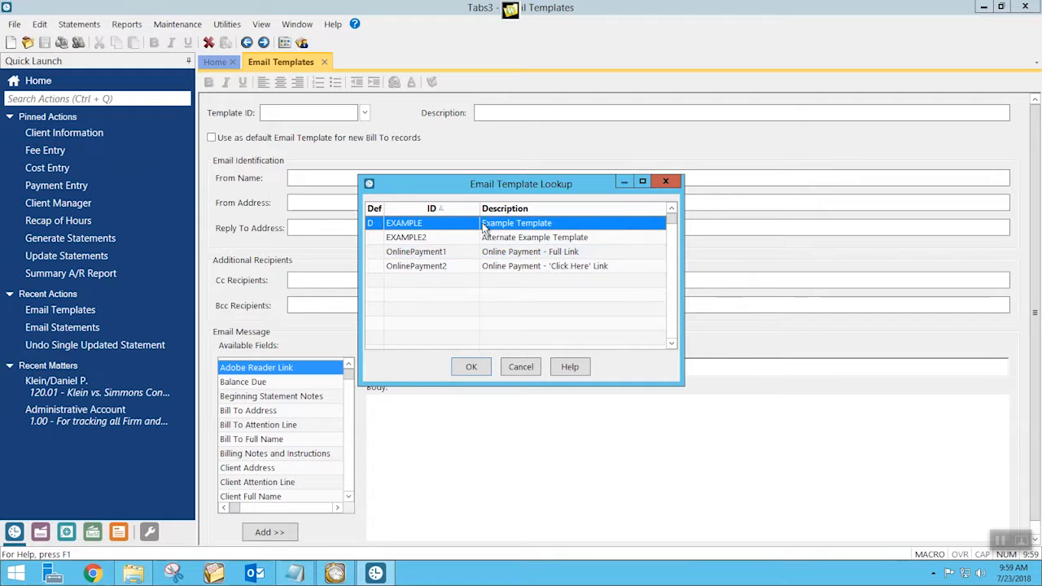
left_click(469, 366)
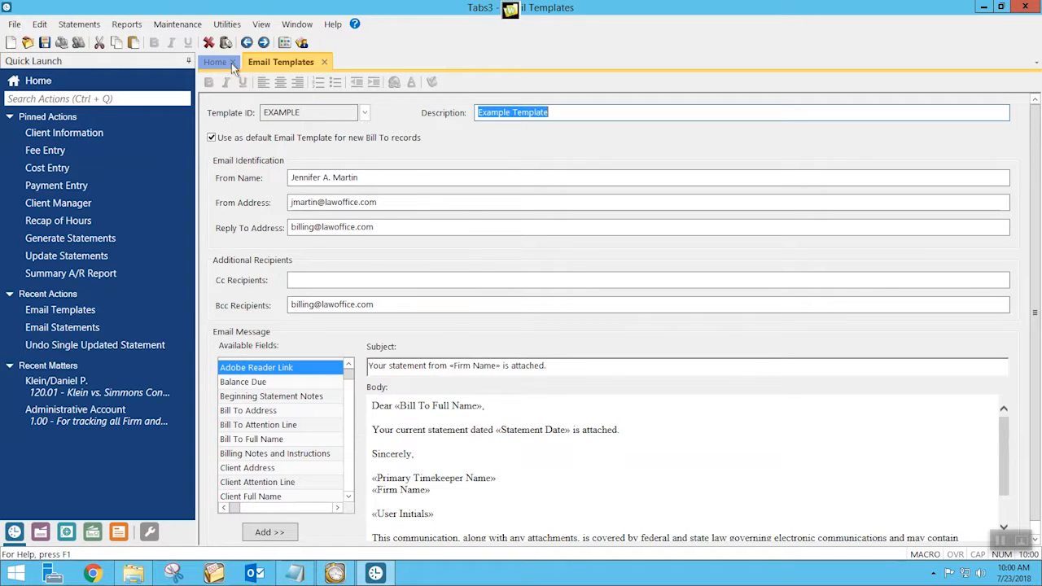
Step: Leave the EXAMPLE record and load the OnlinePayment2 email template with the 'Click Here' link
left_click(209, 43)
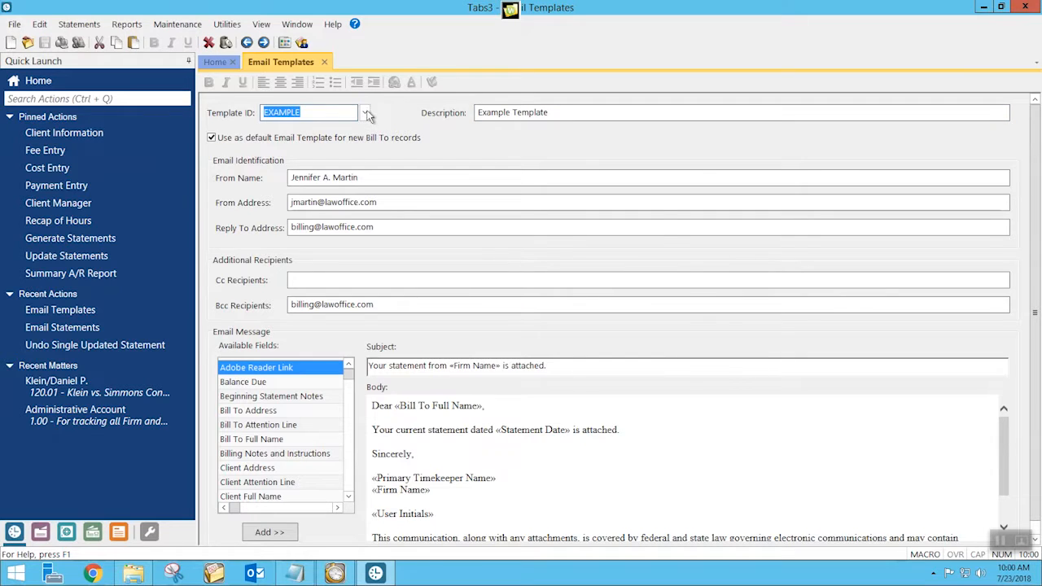
left_click(365, 112)
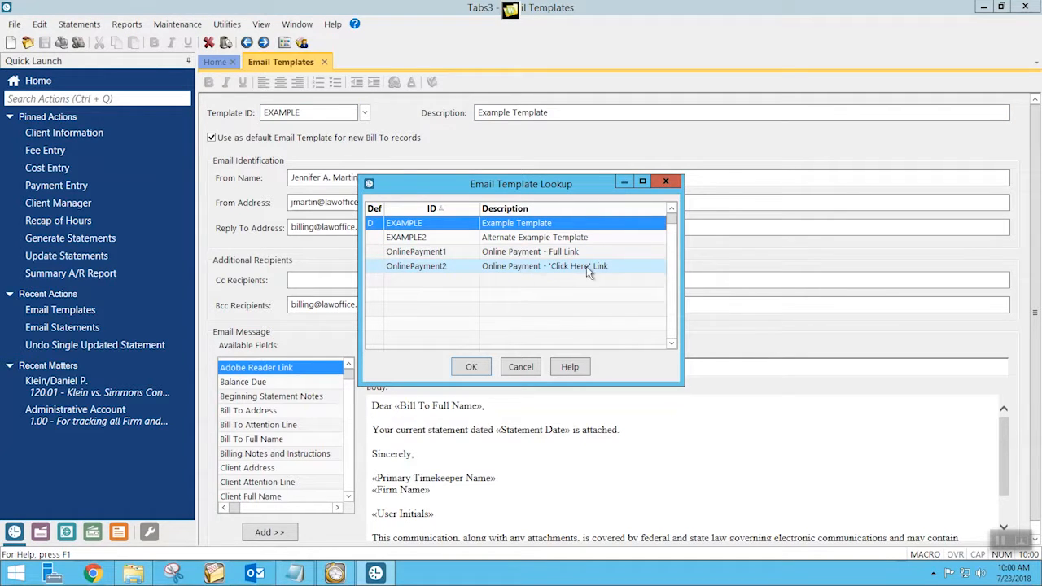
left_click(518, 265)
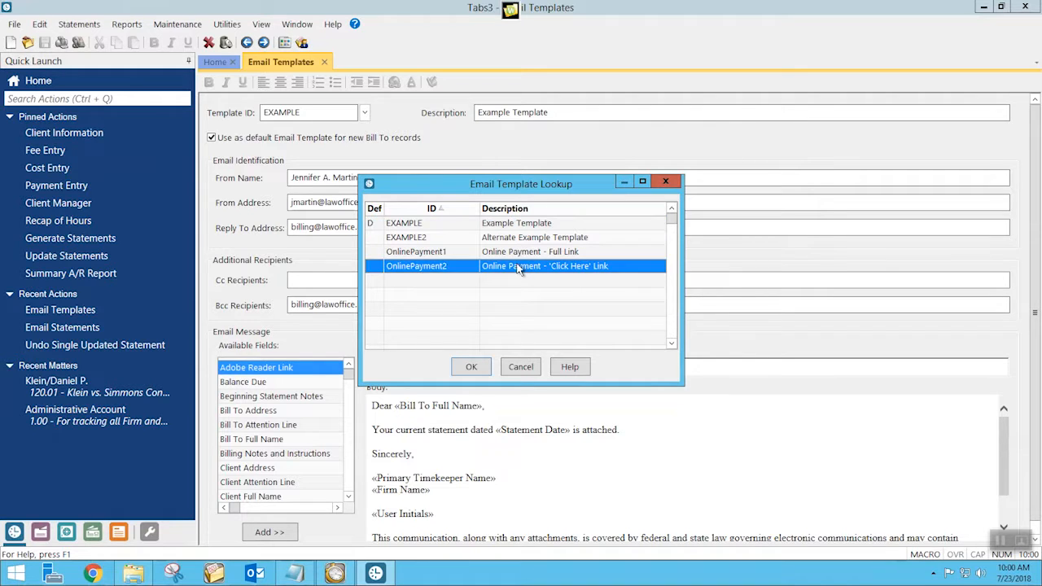
left_click(469, 368)
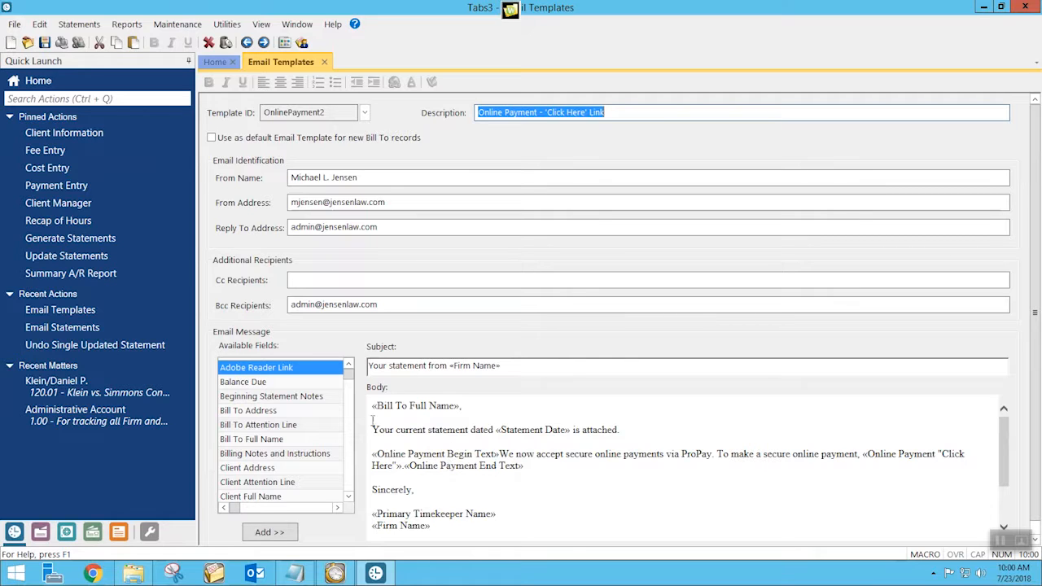
Step: Look through the available merge fields for Online Payment Begin Text, "Click Here", End Text and URL
left_click_drag(350, 379, 352, 403)
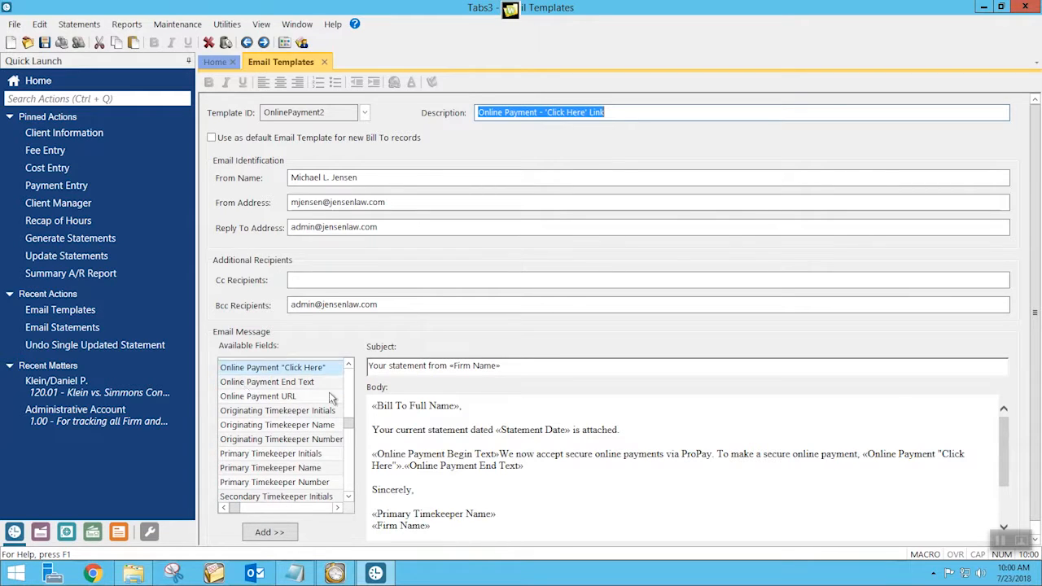
left_click(350, 365)
left_click(350, 366)
left_click(276, 382)
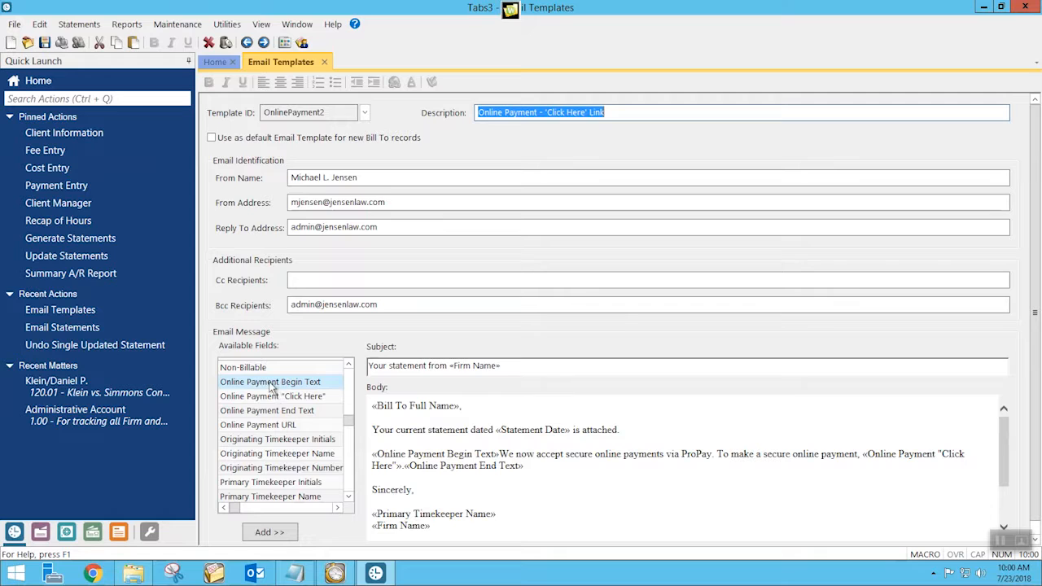
left_click(298, 397)
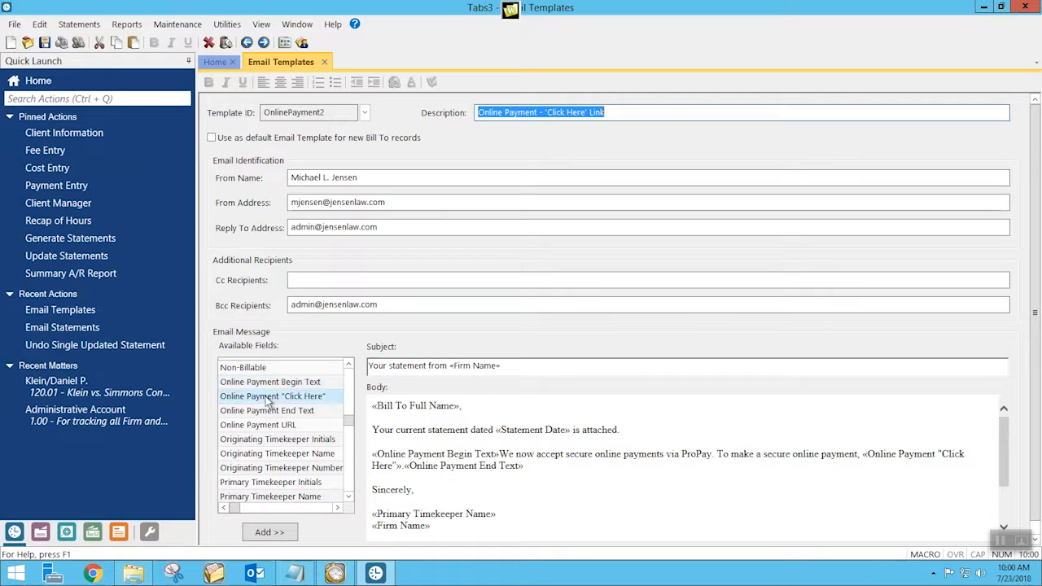
left_click(302, 411)
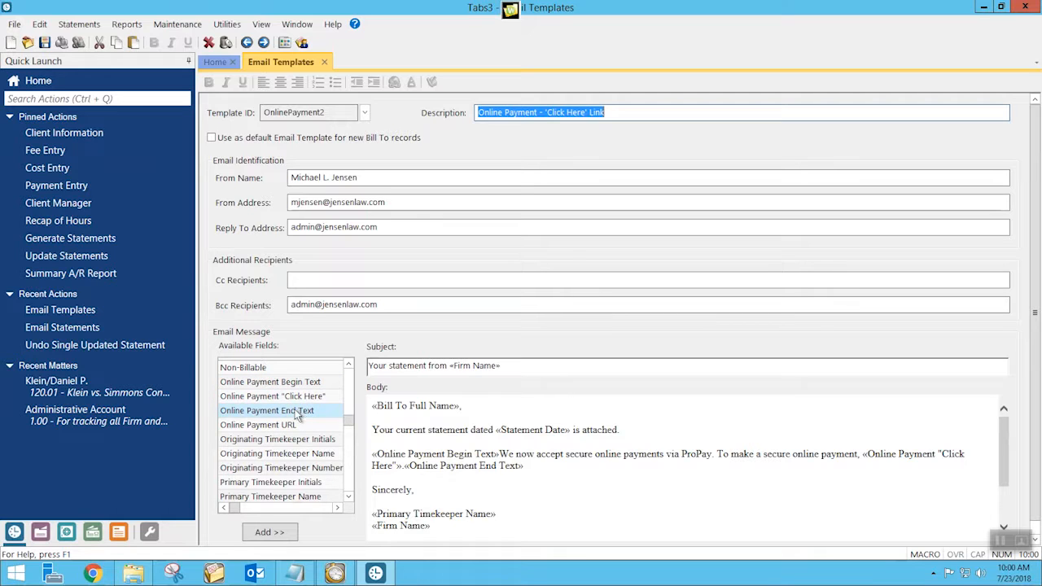
left_click(277, 425)
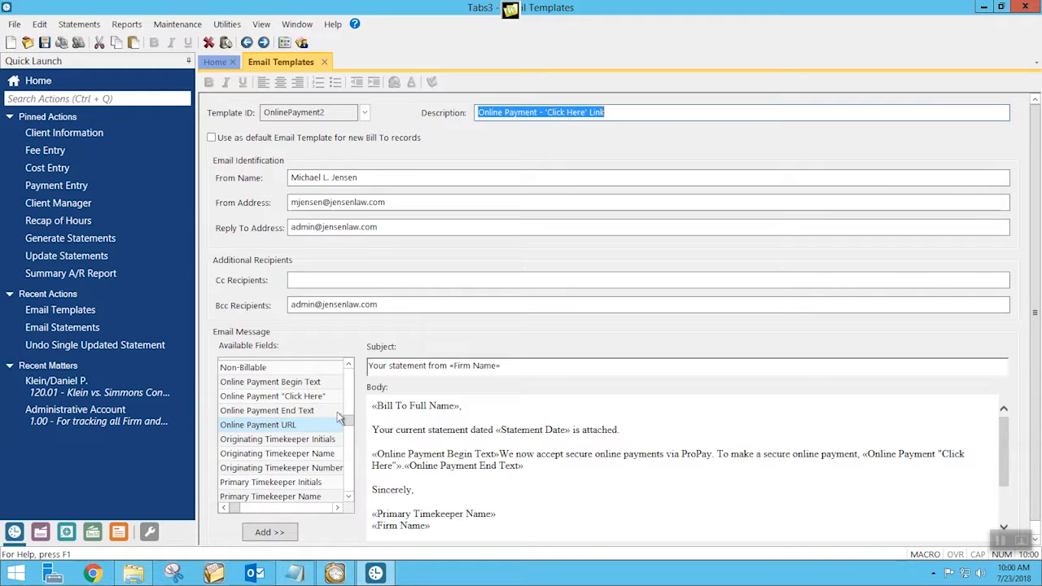
Step: Examine the online payment paragraph in the template body, from the Begin Text field through the sentence to the End Text field
left_click(372, 453)
left_click_drag(373, 453, 501, 458)
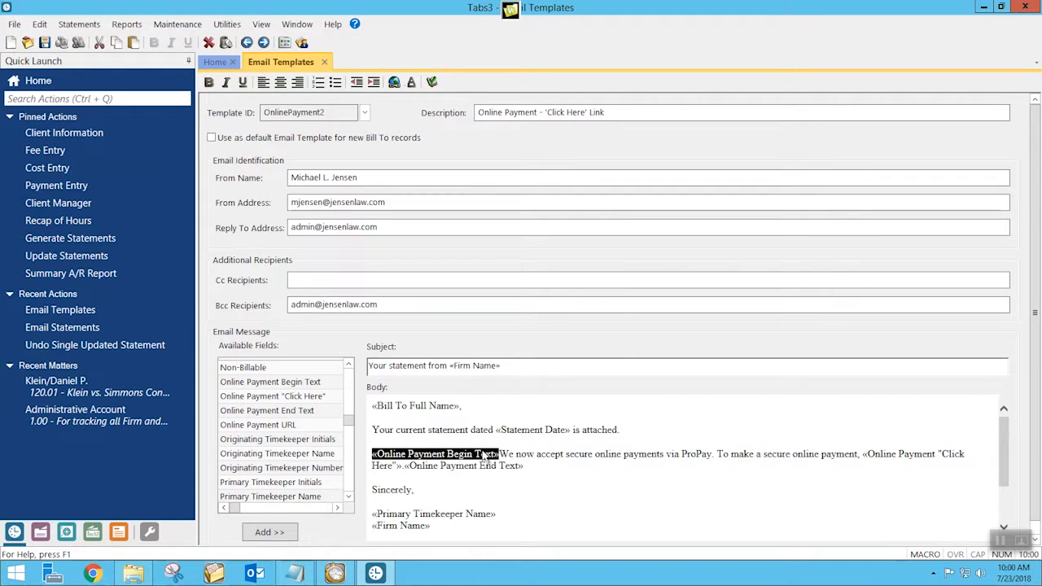
left_click(501, 449)
left_click_drag(500, 453, 859, 458)
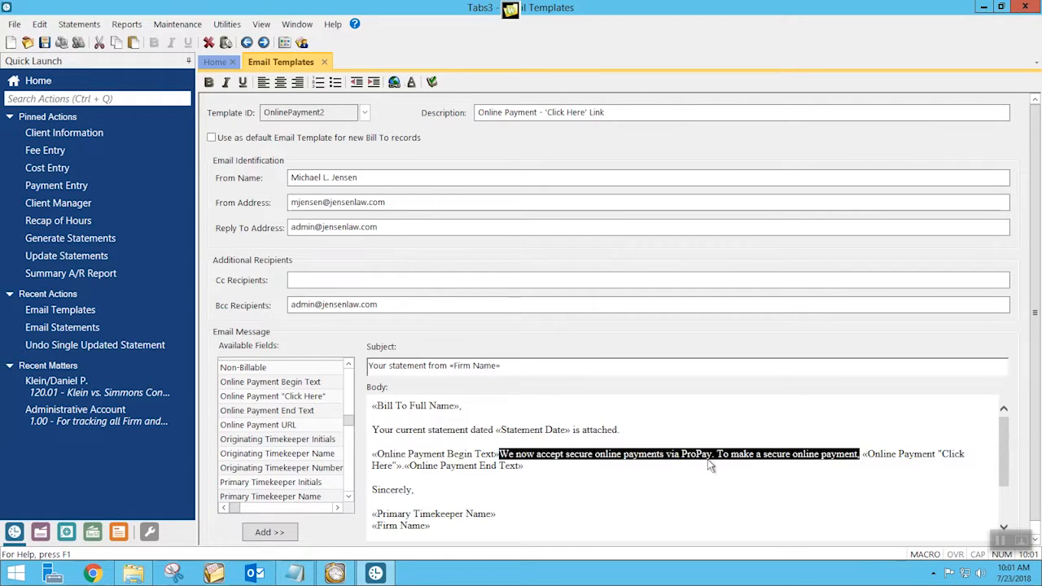
left_click(863, 454)
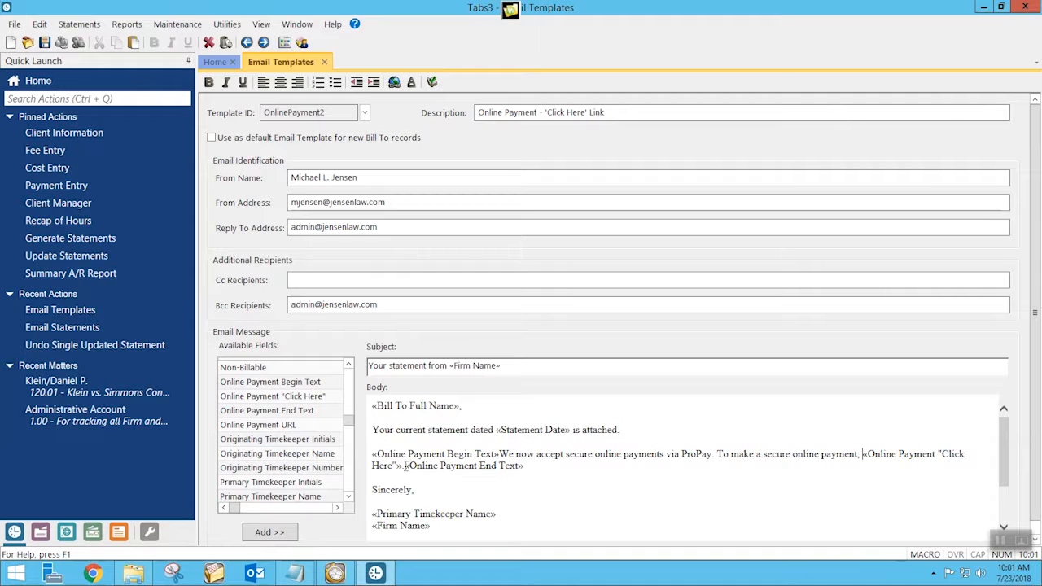
left_click(405, 464)
Step: Load the OnlinePayment1 full-link email template and highlight the Online Payment URL field in its body
left_click(209, 44)
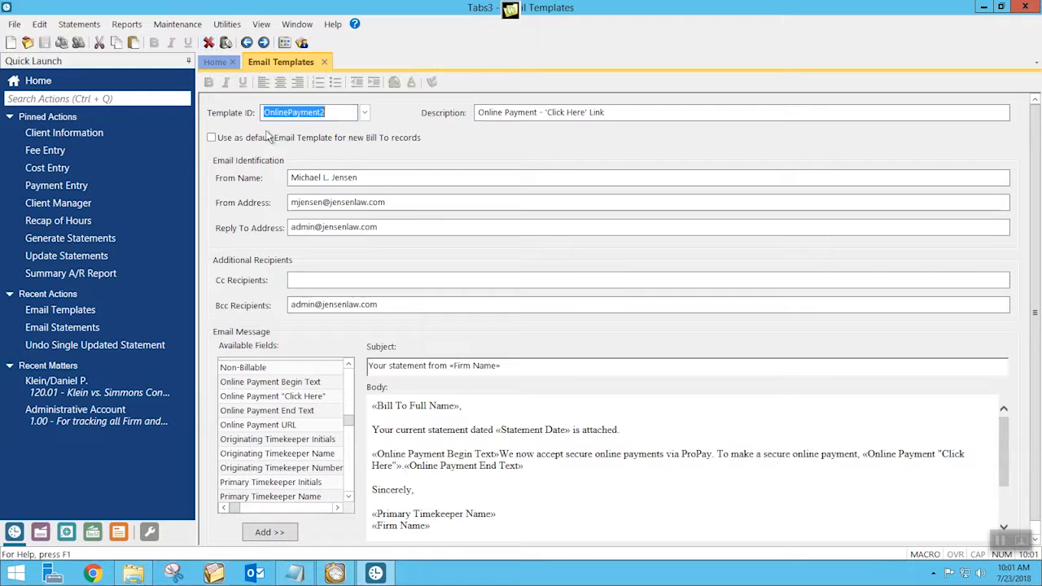
left_click(364, 114)
left_click(493, 252)
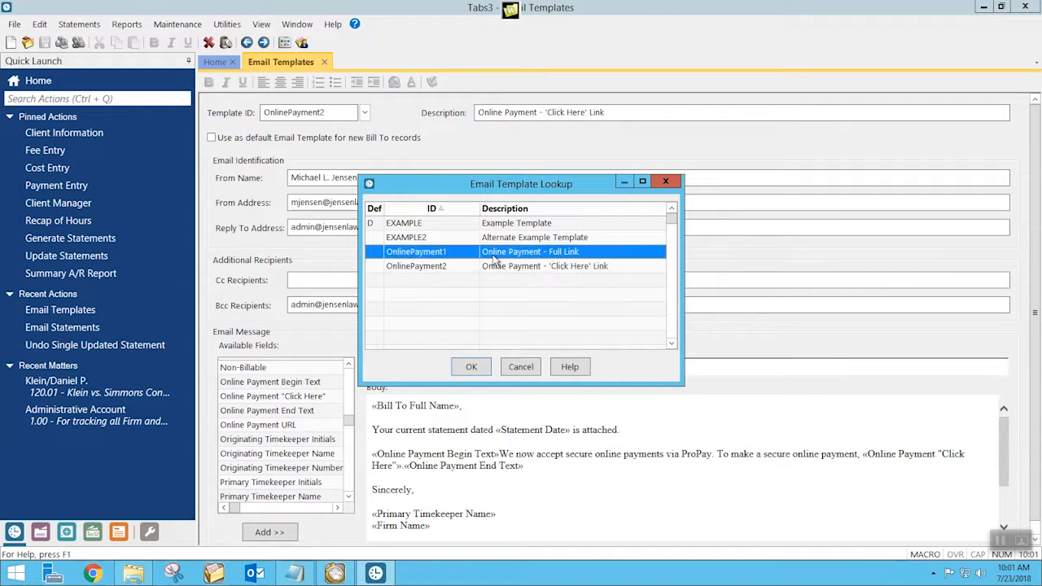
left_click(473, 367)
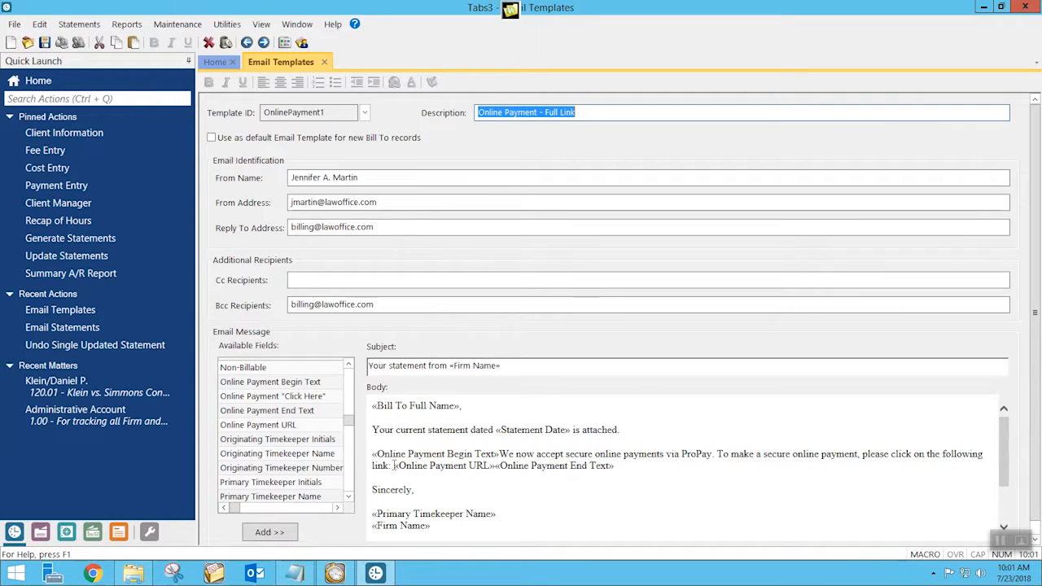
left_click_drag(395, 466, 496, 474)
left_click(492, 466)
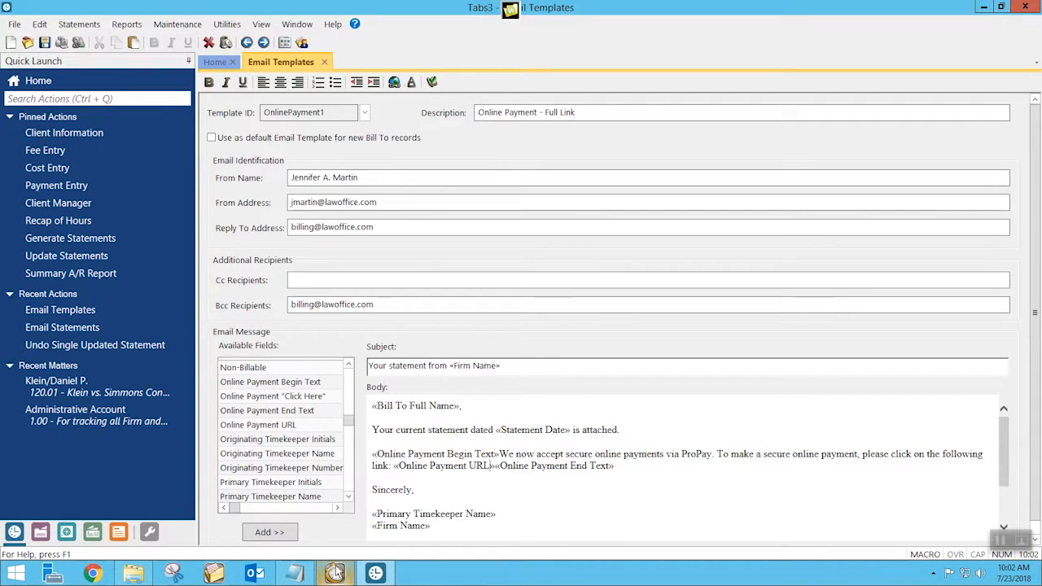
Step: Switch to the other Tabs3 window, preview the Scooby Doo, Inc. statement email to check its online payment sentence, and close the preview
mouse_move(335, 572)
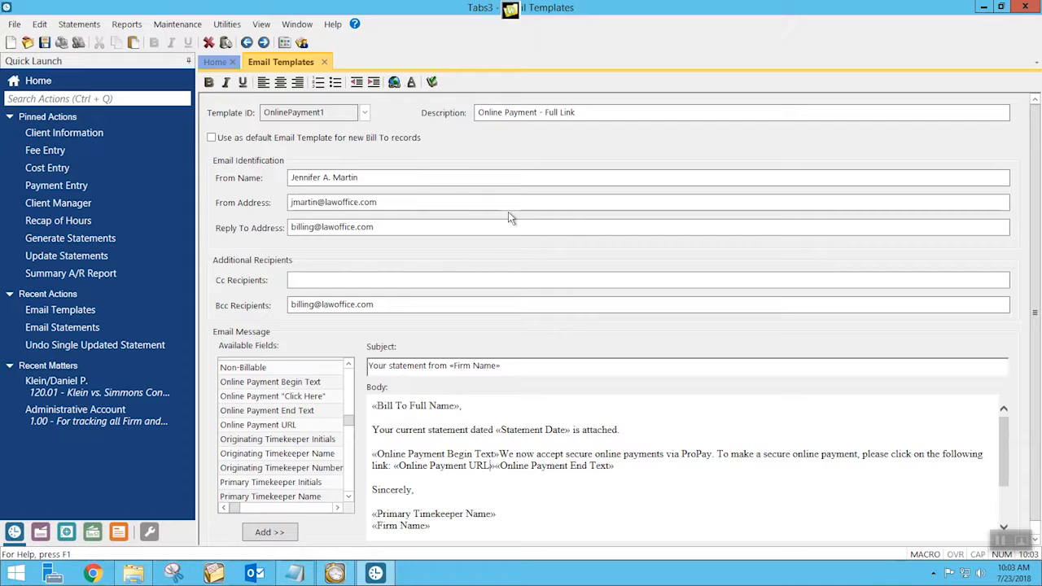
left_click(329, 574)
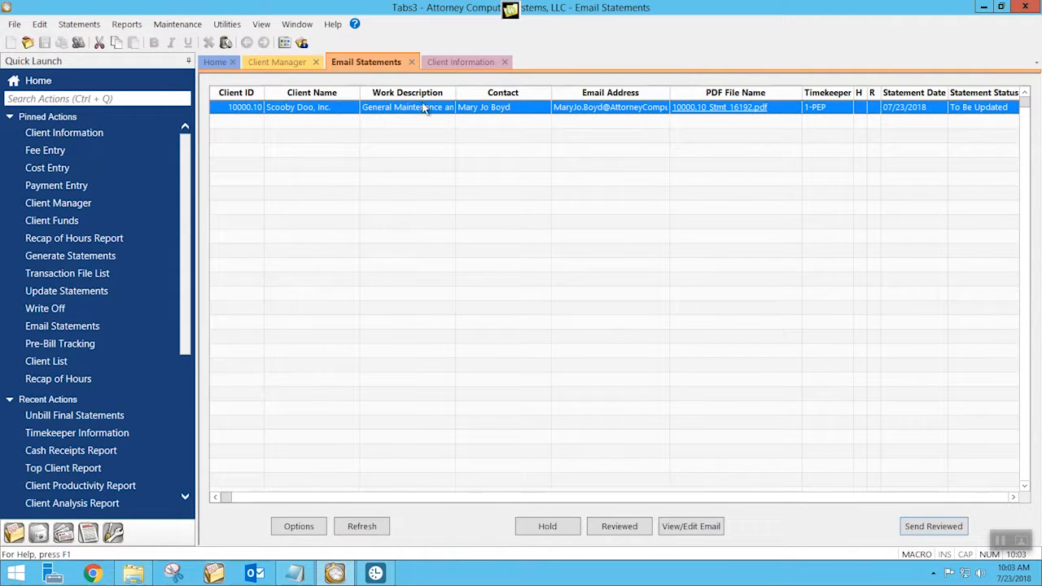
double_click(599, 112)
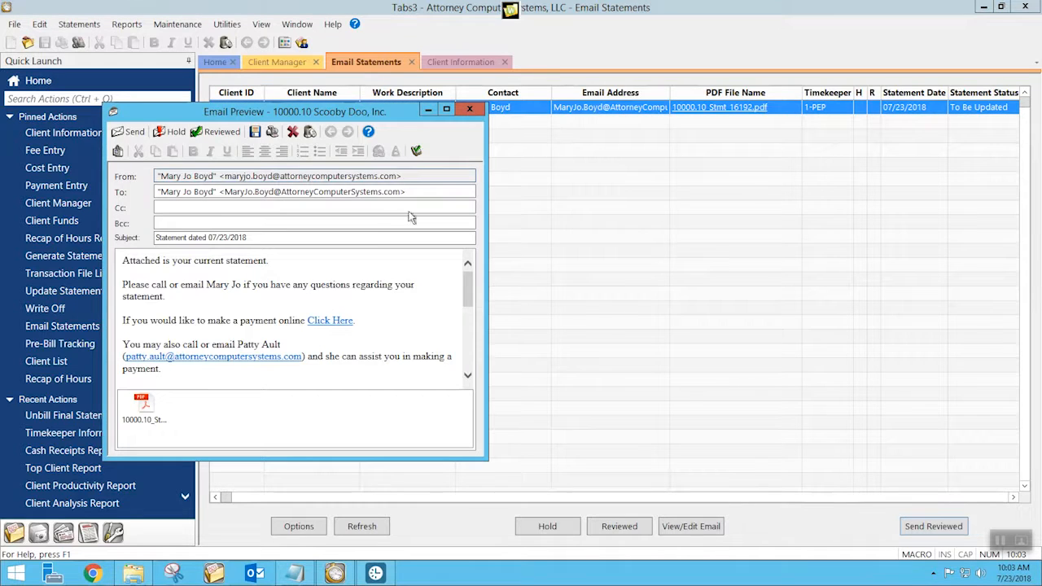
left_click_drag(123, 320, 177, 322)
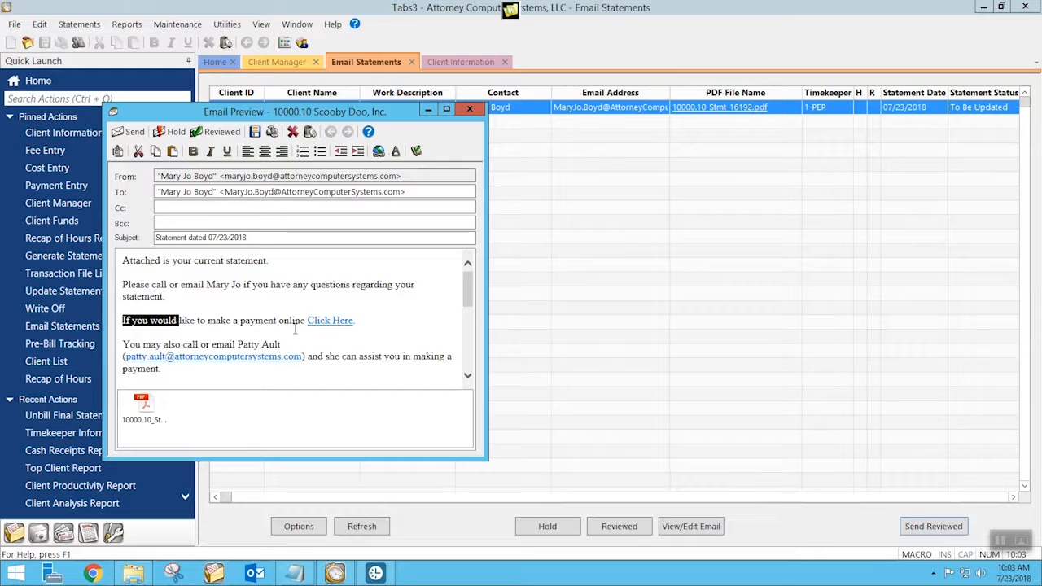
left_click(359, 321)
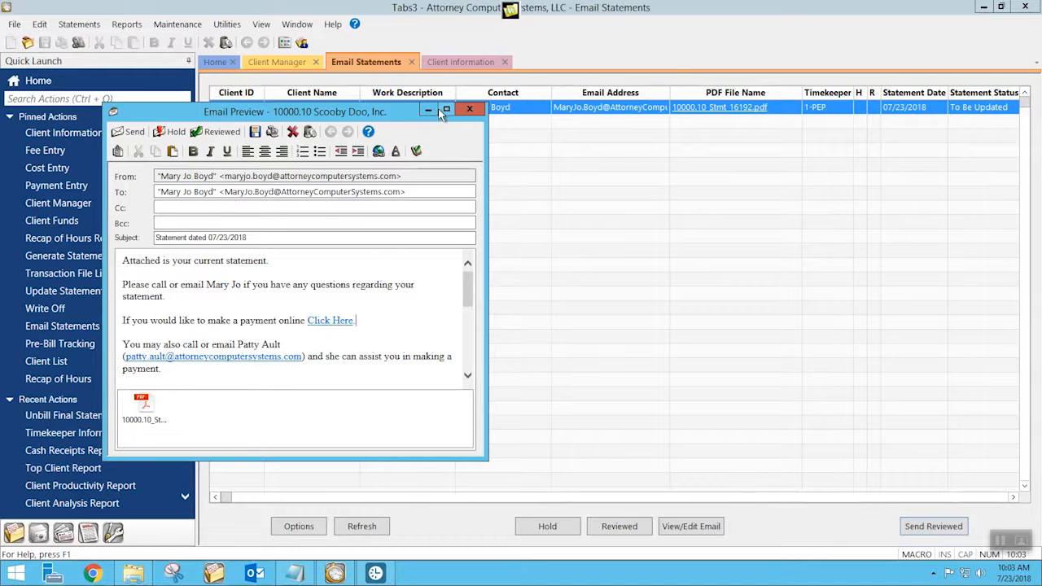
left_click(465, 109)
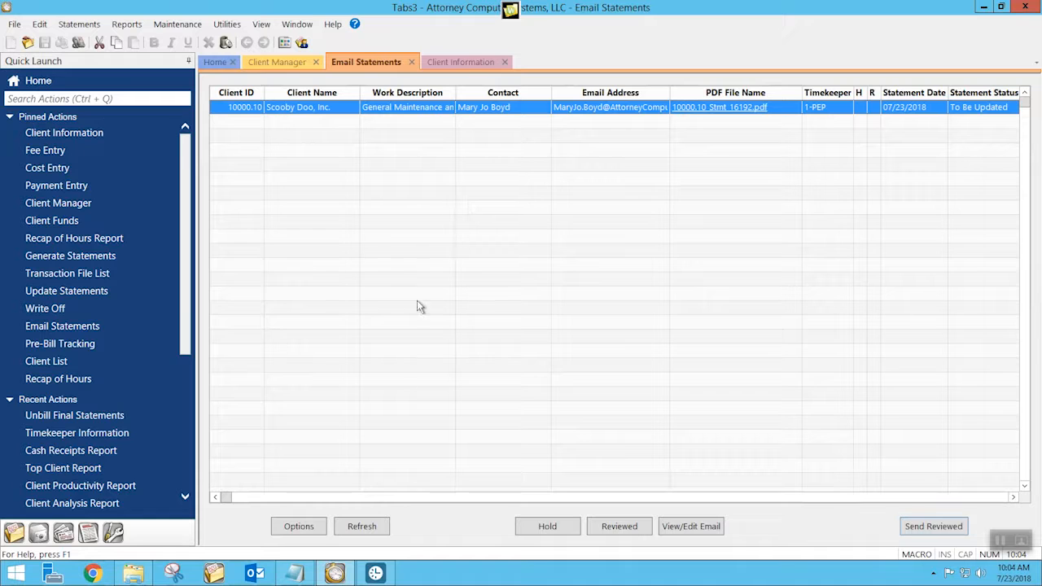
Step: Return to the first Tabs3 window, close Email Templates and run Import Online Payments
left_click(373, 569)
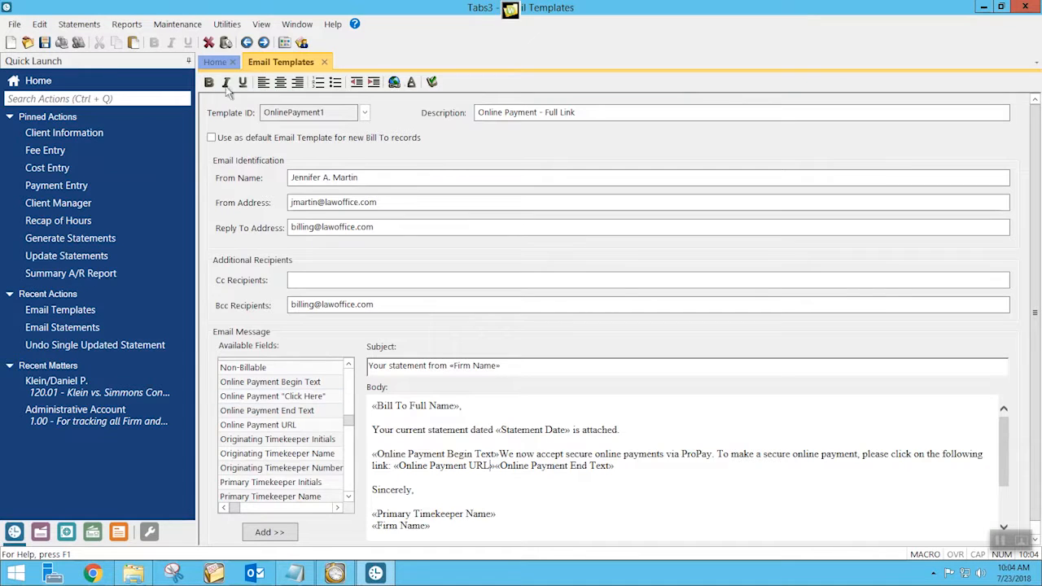
left_click(324, 62)
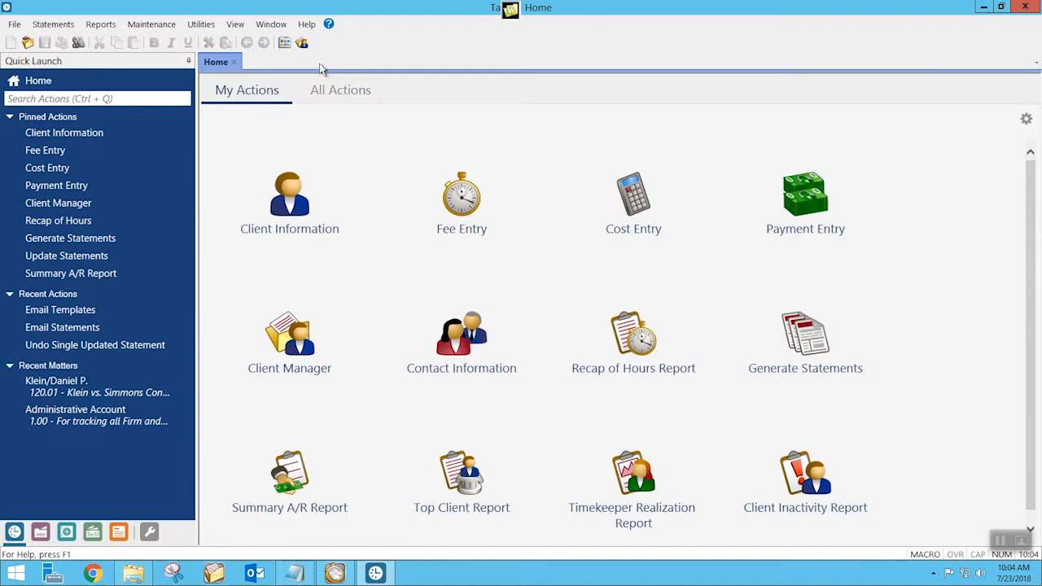
left_click(154, 27)
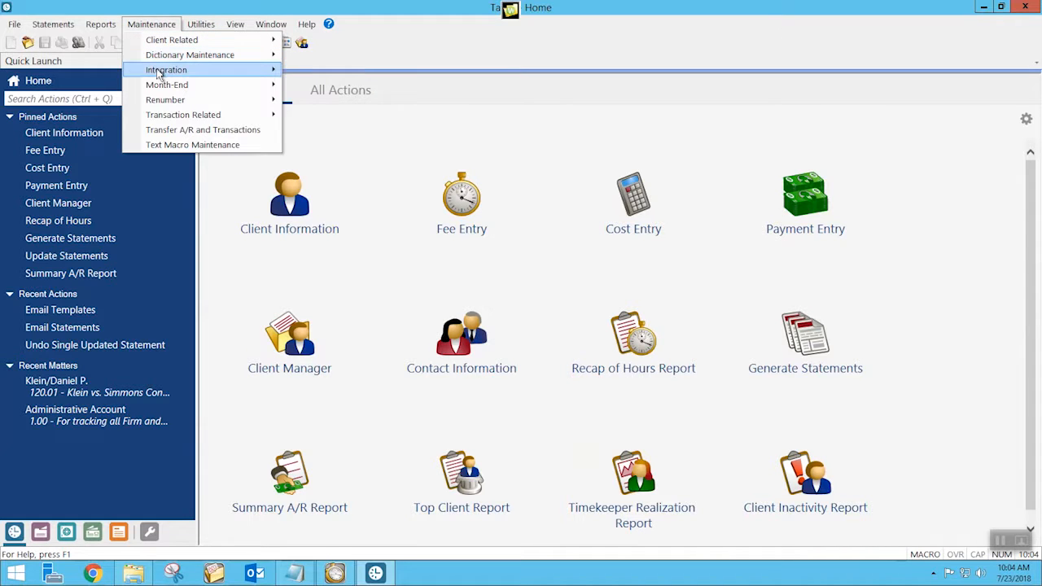
mouse_move(161, 71)
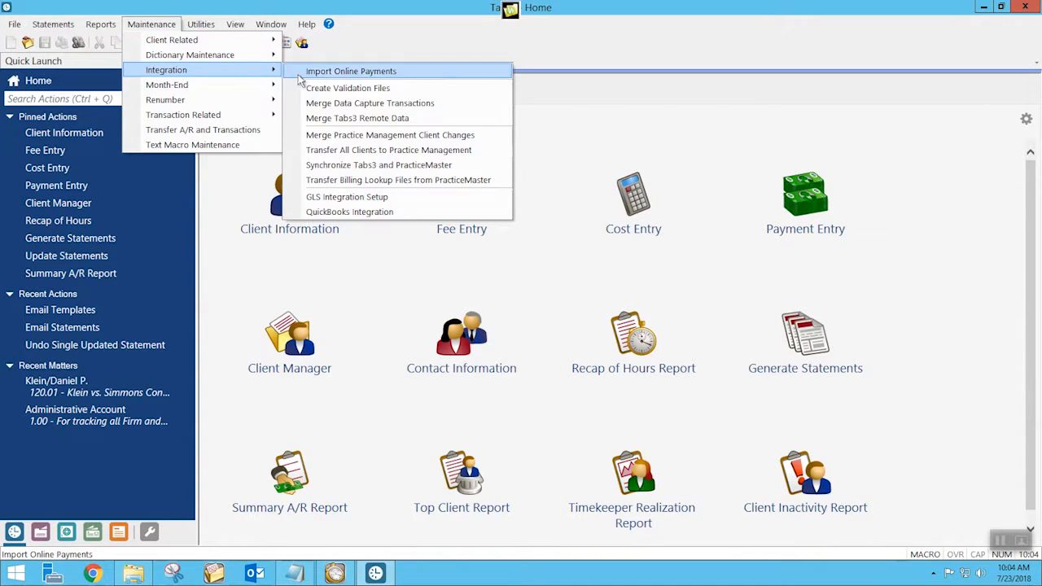
left_click(348, 74)
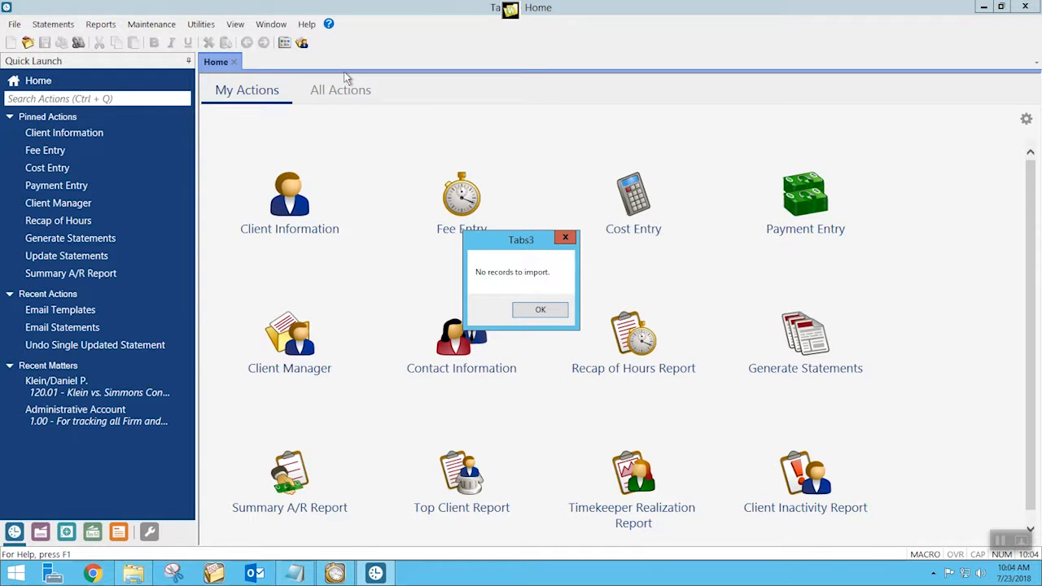